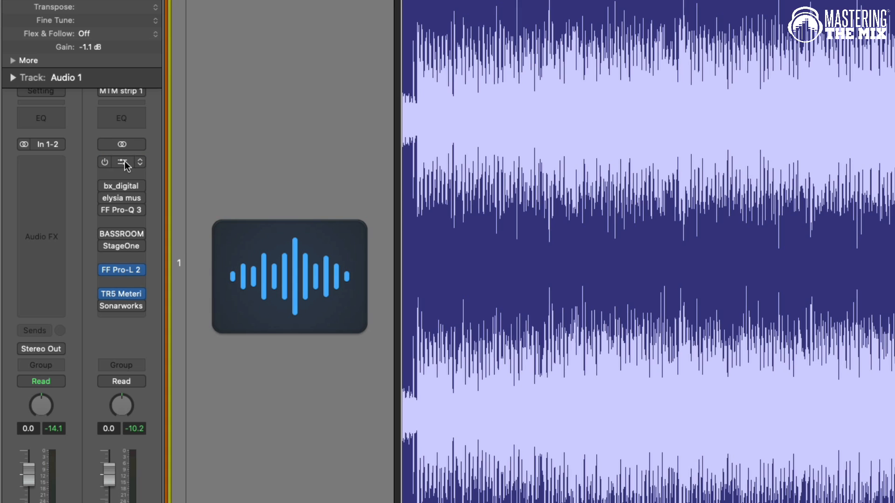
pyautogui.moveTo(124, 161); pyautogui.dragTo(124, 208)
pyautogui.moveTo(130, 236)
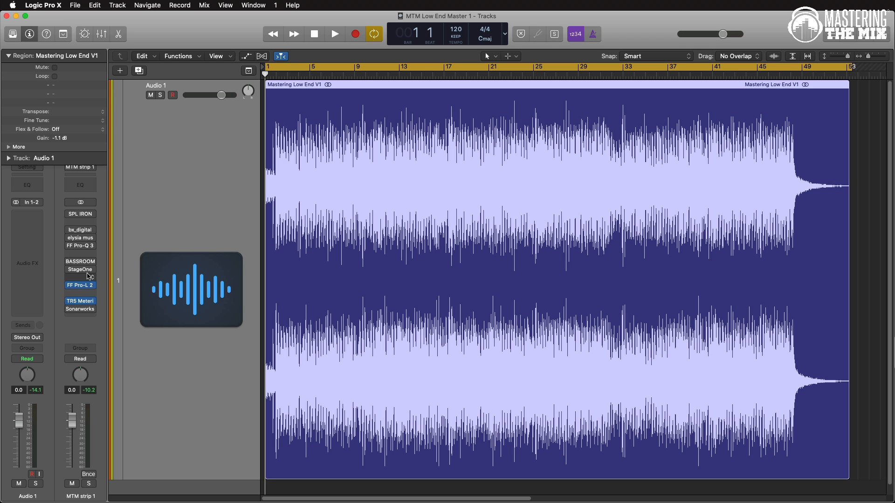
# Play the track, lower the FF Pro-L 2 limiter's gain to about +3.8 dB, and stop playback.
pyautogui.moveTo(86, 288)
pyautogui.press('space')
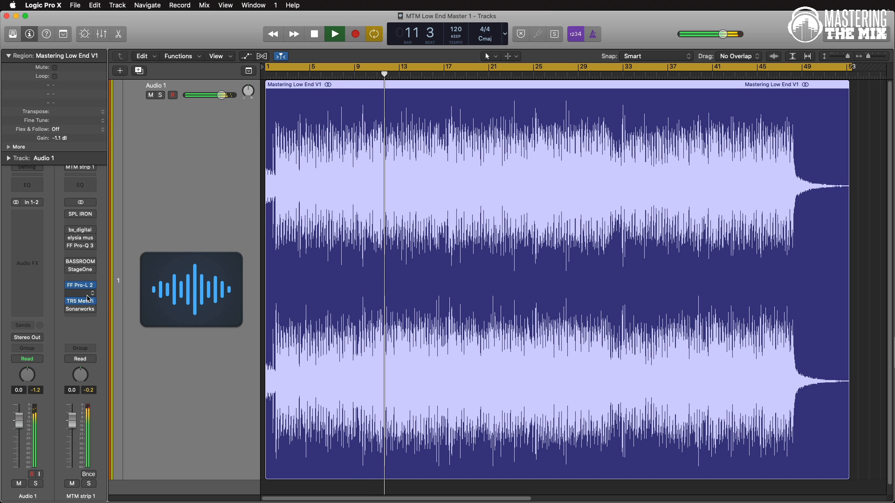
pyautogui.click(74, 285)
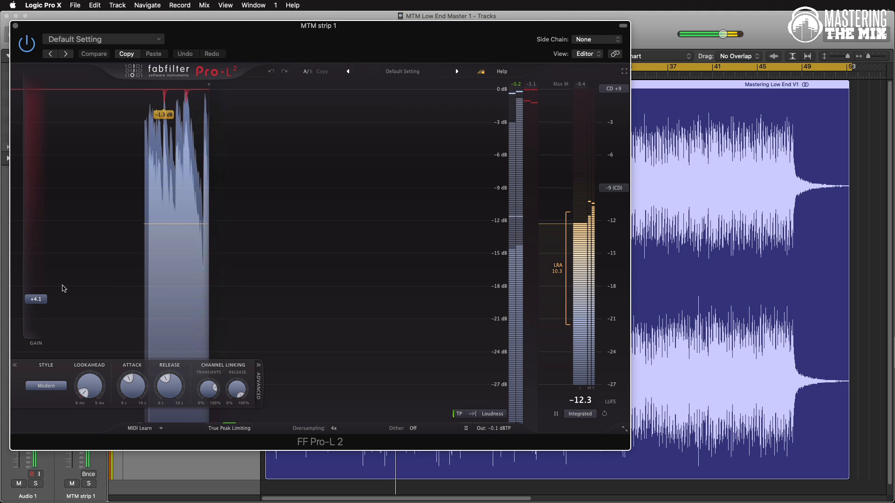
pyautogui.moveTo(37, 299); pyautogui.dragTo(41, 303)
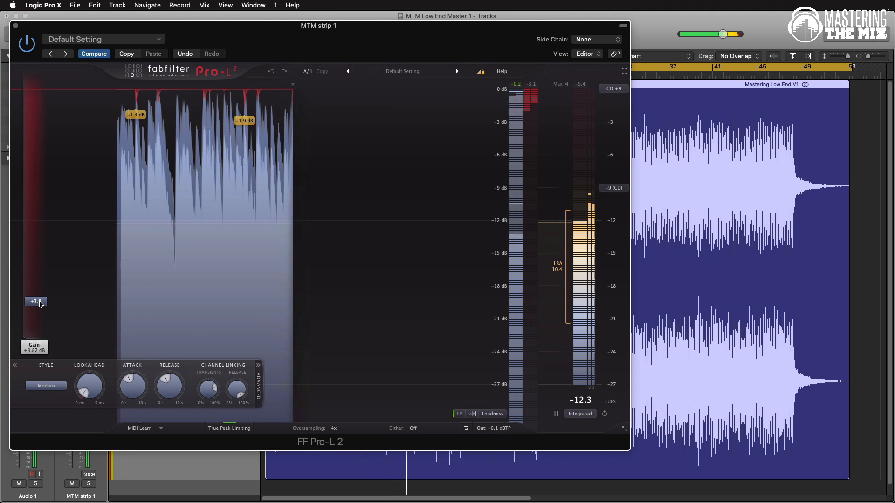
pyautogui.click(15, 27)
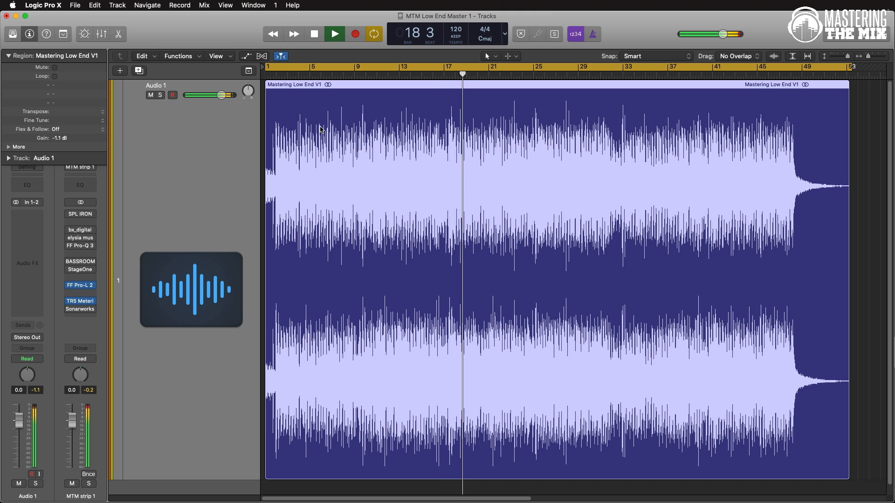
pyautogui.press('space')
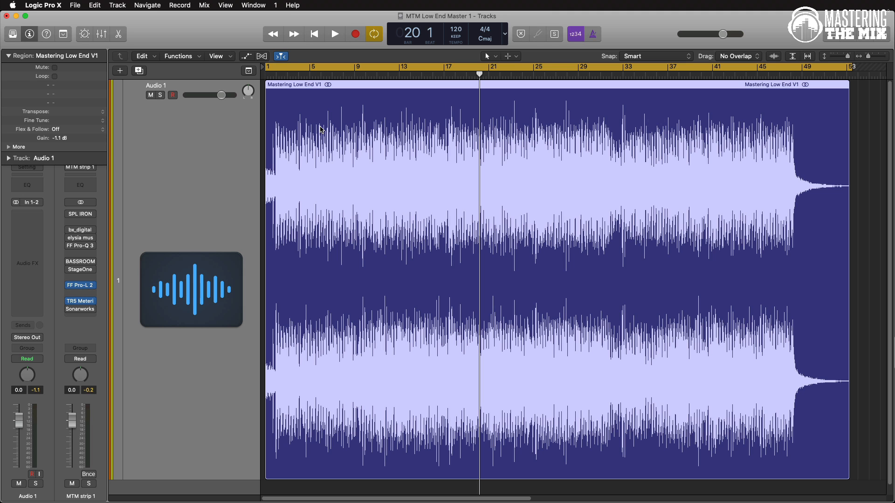
# Activate the SPL IRON compressor on the MTM strip and adjust its HP-SC Filter and Monomaker.
pyautogui.click(82, 215)
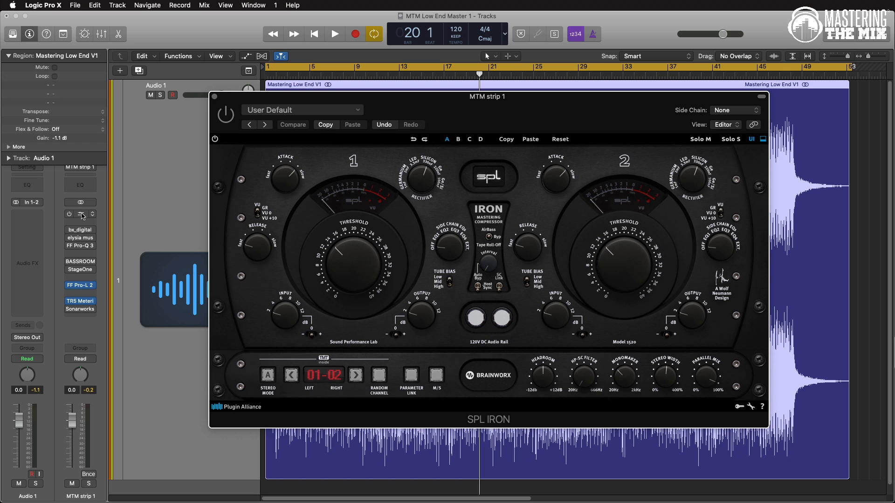
pyautogui.click(216, 139)
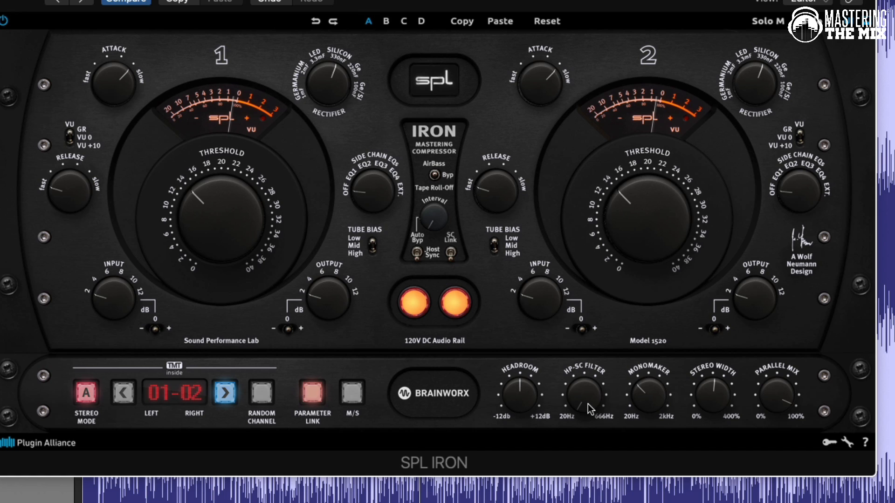
pyautogui.moveTo(587, 403); pyautogui.dragTo(587, 379)
pyautogui.moveTo(647, 397); pyautogui.dragTo(643, 400)
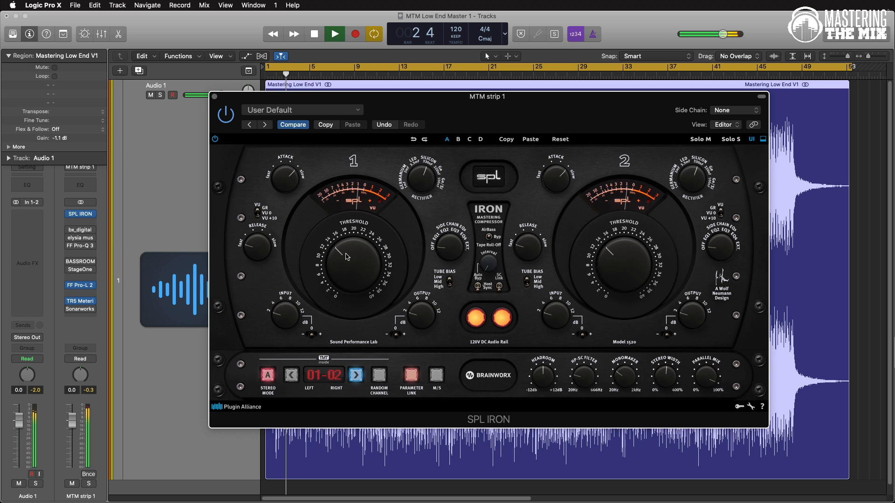
# Compare the master with SPL IRON bypassed and active during playback.
pyautogui.click(215, 139)
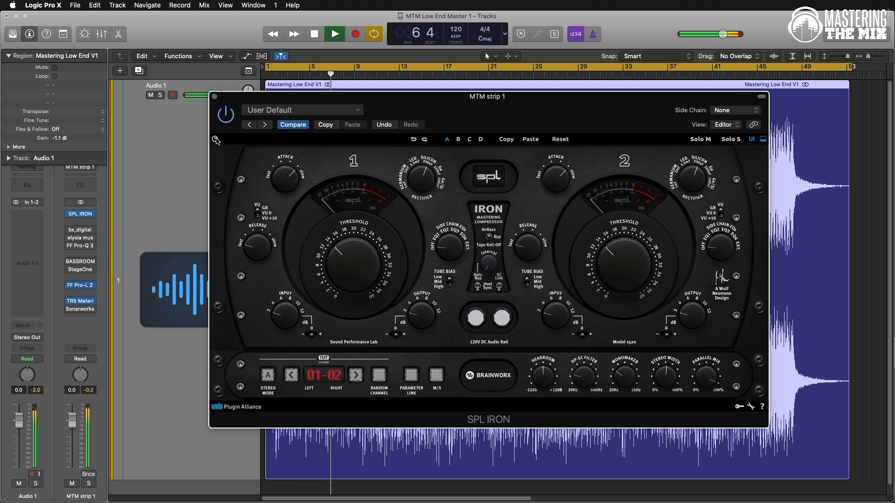
pyautogui.click(216, 140)
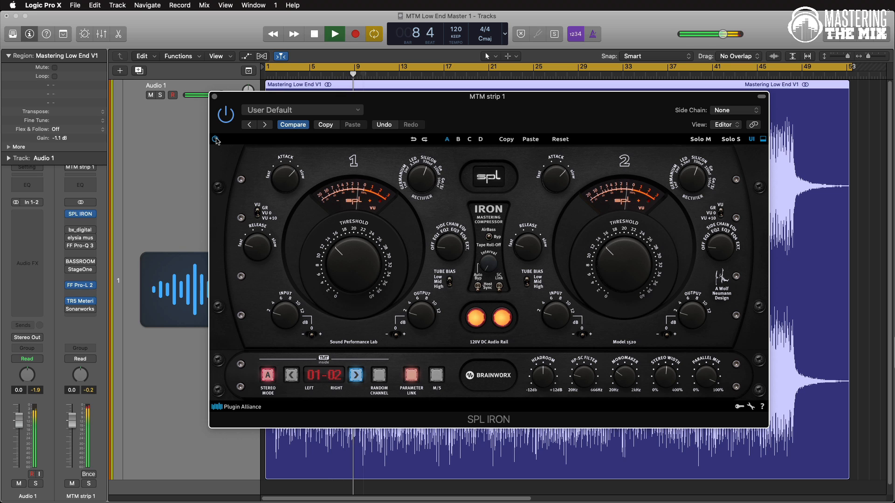
pyautogui.press('space')
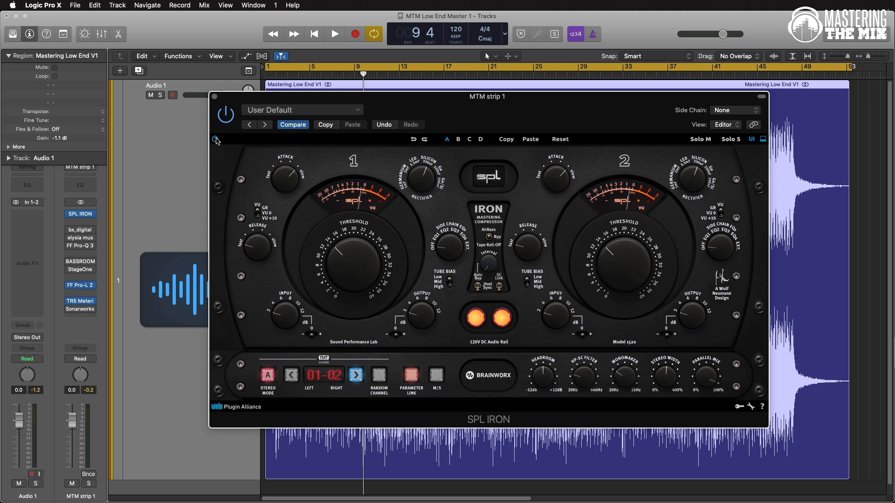
pyautogui.press('space')
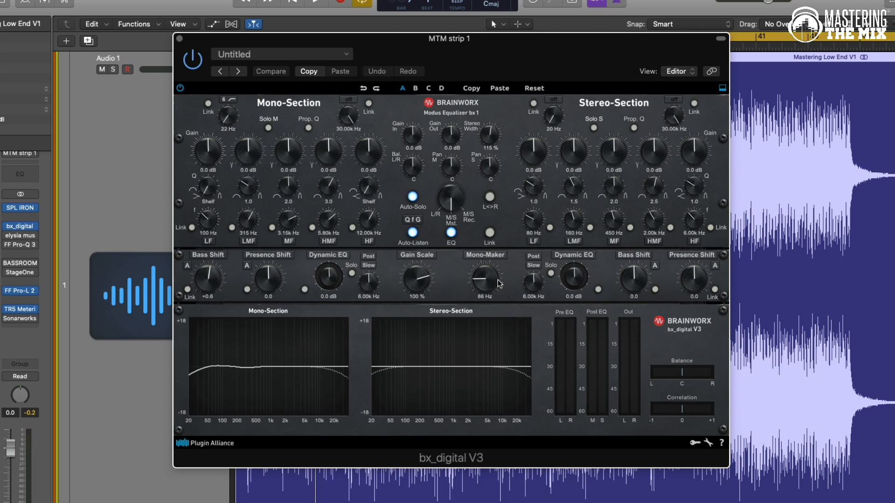
# Set bx_digital V3's Mono-Maker to 91 Hz and its Stereo Width to 117%.
pyautogui.moveTo(499, 283); pyautogui.dragTo(497, 281)
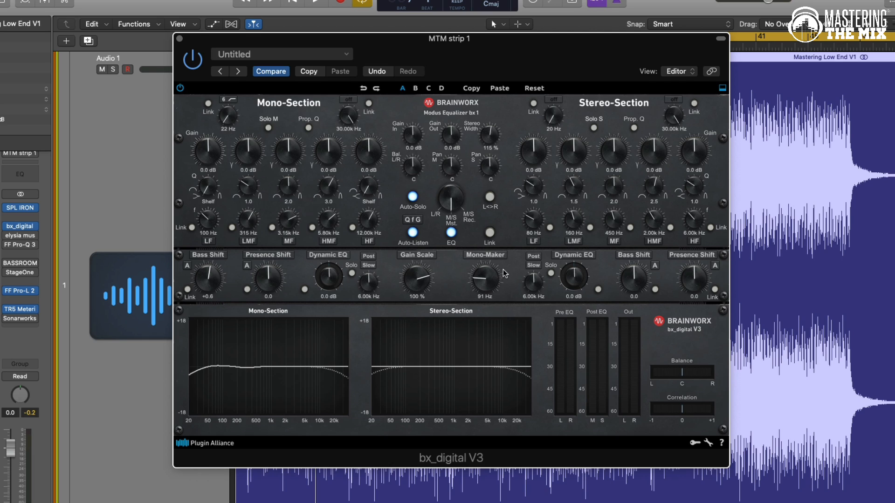
pyautogui.moveTo(490, 138); pyautogui.dragTo(490, 136)
# Set bx_digital V3's low cuts to 25 Hz in the Mono-Section and 89 Hz in the Stereo-Section, and adjust the mono Bass Shift.
pyautogui.moveTo(230, 121); pyautogui.dragTo(229, 121)
pyautogui.moveTo(553, 121); pyautogui.dragTo(552, 102)
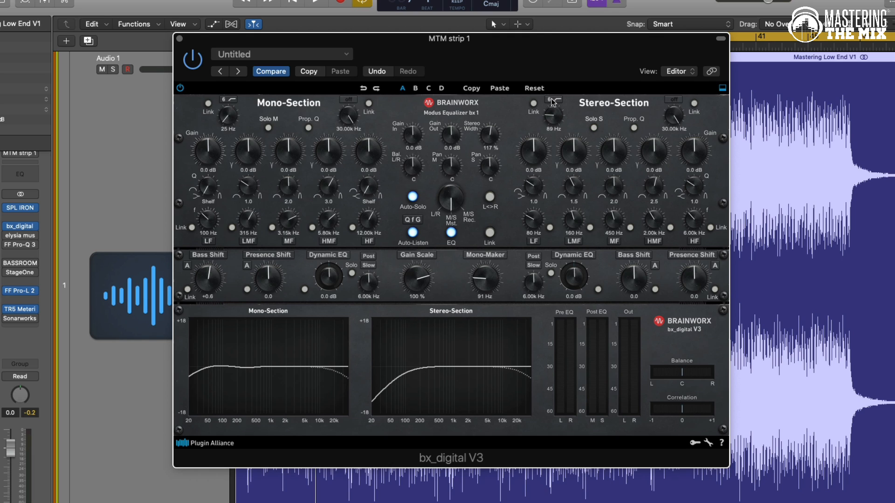
pyautogui.moveTo(227, 111); pyautogui.dragTo(228, 111)
pyautogui.moveTo(209, 273); pyautogui.dragTo(207, 283)
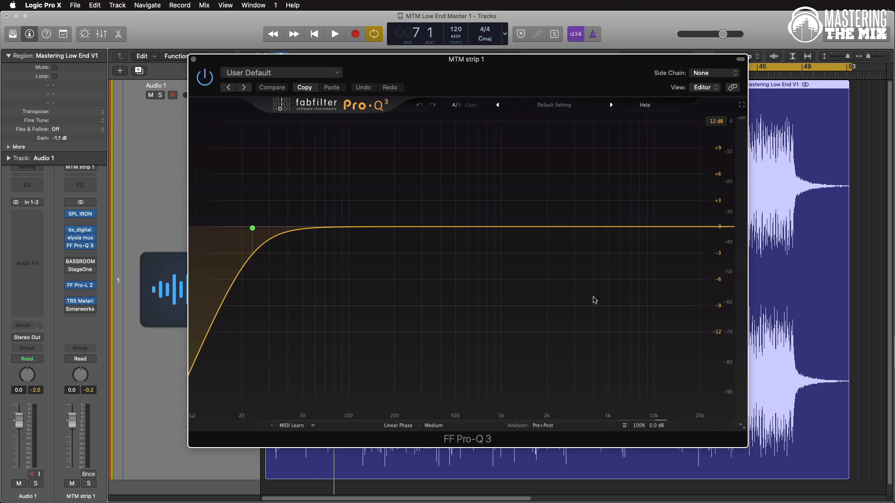
# Raise the FF Pro-Q 3 low cut frequency to about 23.9 Hz.
pyautogui.moveTo(252, 228)
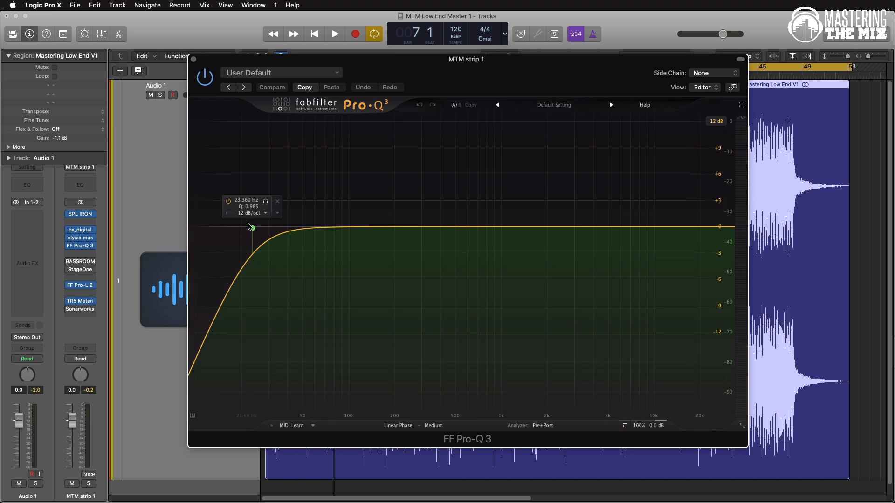
pyautogui.moveTo(252, 227); pyautogui.dragTo(253, 226)
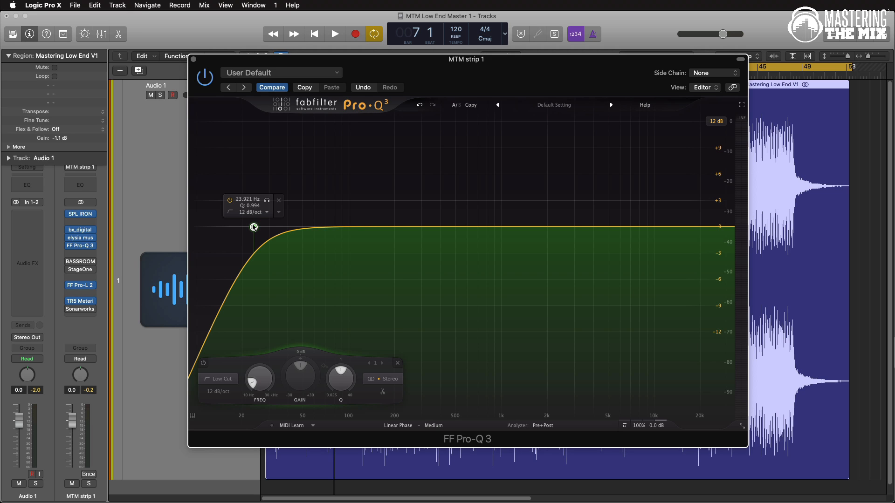
# Compare the master during playback with bx_digital, the elysia plug-in and FF Pro-Q 3 active and bypassed, leaving them active, and close the EQ.
pyautogui.press('space')
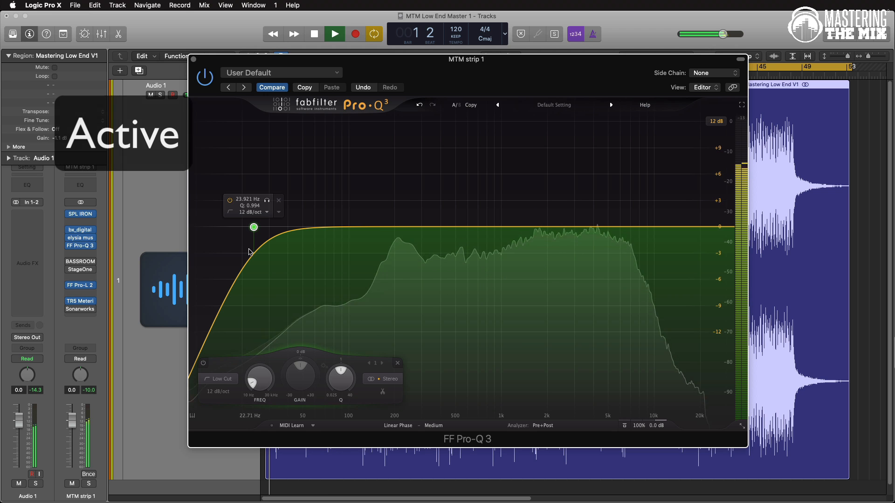
pyautogui.moveTo(70, 231)
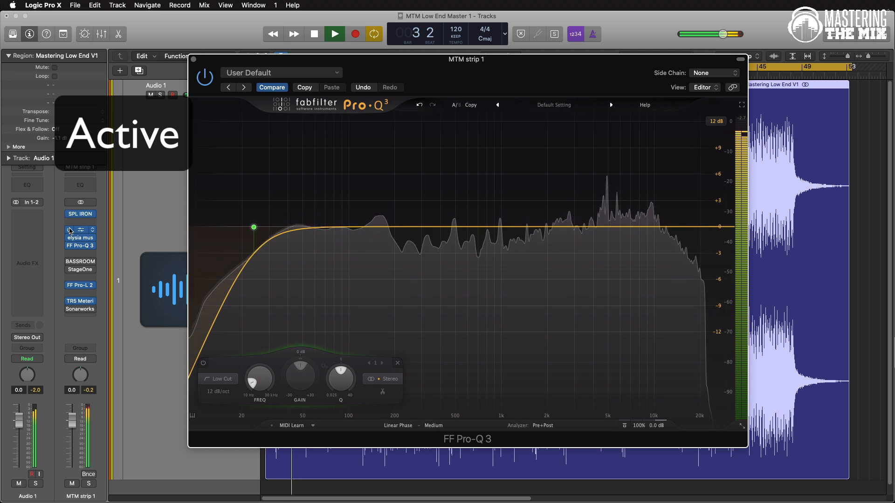
pyautogui.click(70, 230)
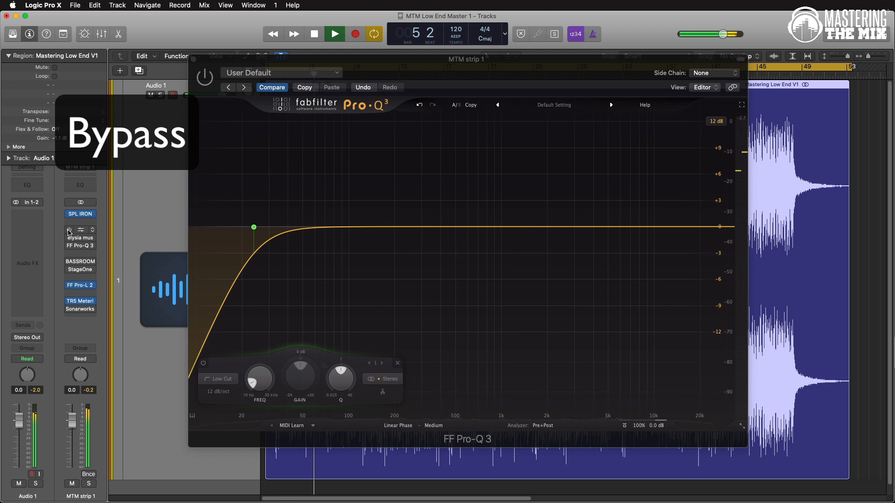
pyautogui.click(69, 246)
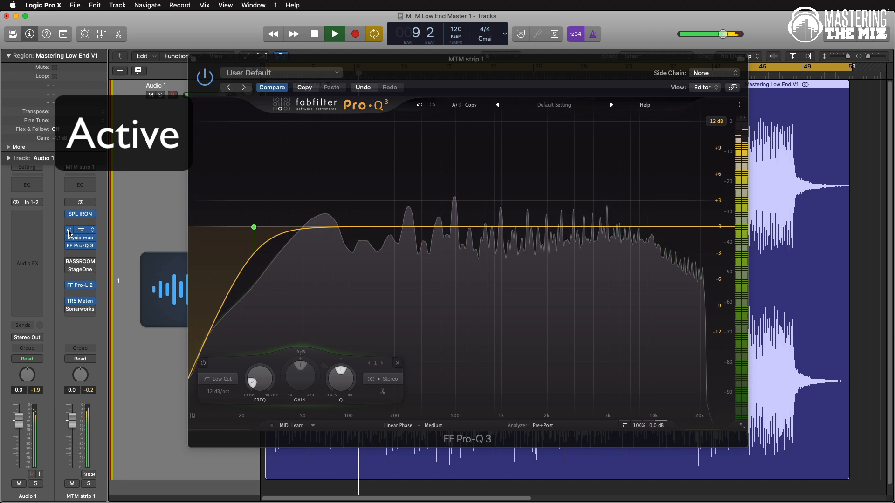
pyautogui.click(69, 246)
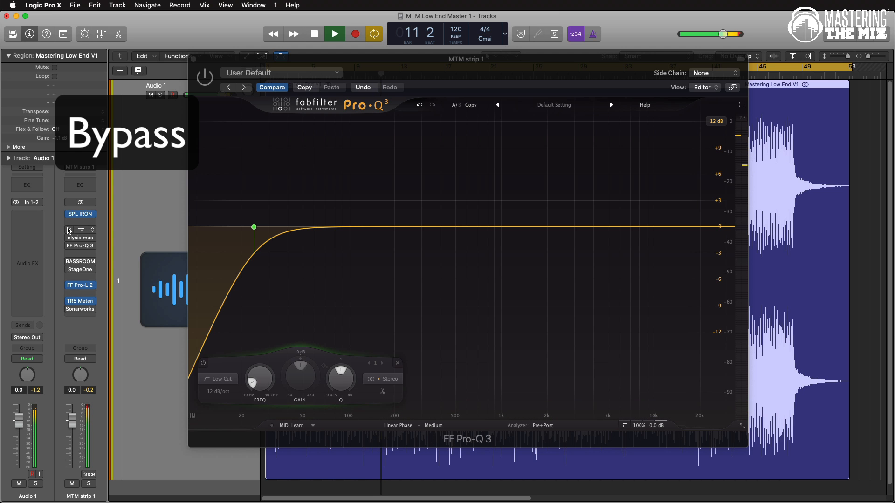
pyautogui.click(69, 246)
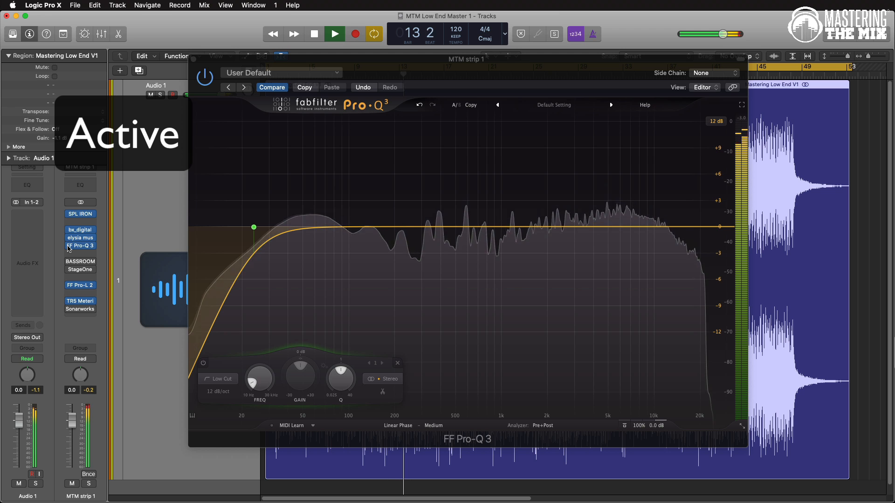
pyautogui.press('space')
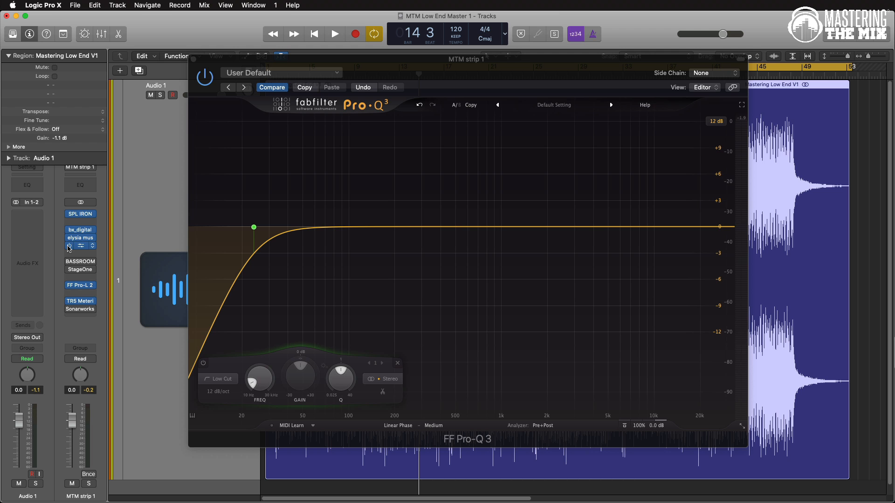
pyautogui.click(193, 60)
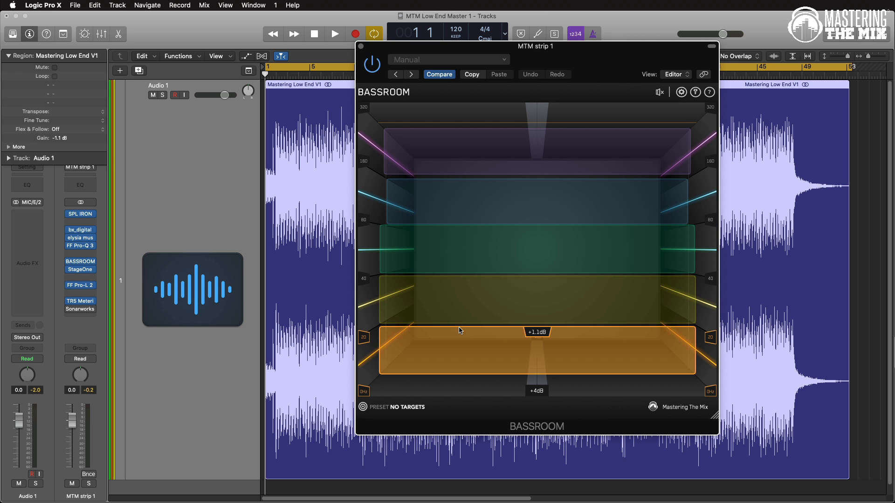
# Load the reference track into BASSROOM and create targets from the loud section in its second half.
pyautogui.click(363, 407)
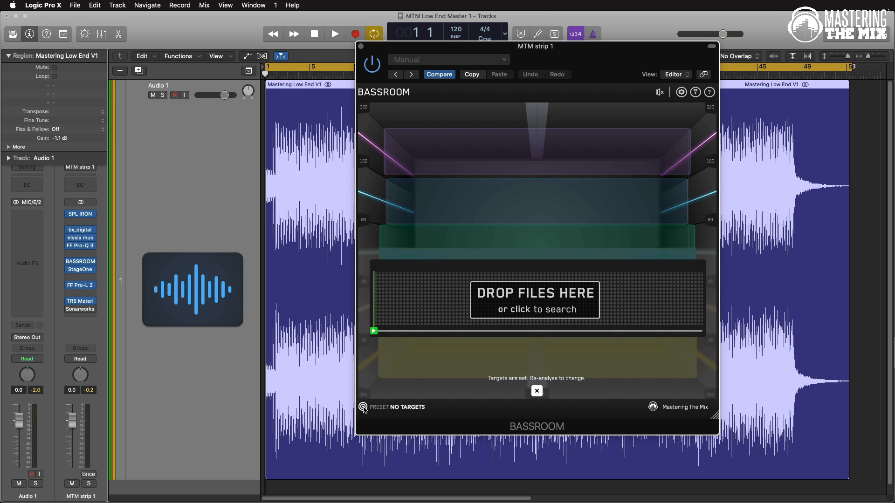
pyautogui.moveTo(894, 336); pyautogui.dragTo(438, 293)
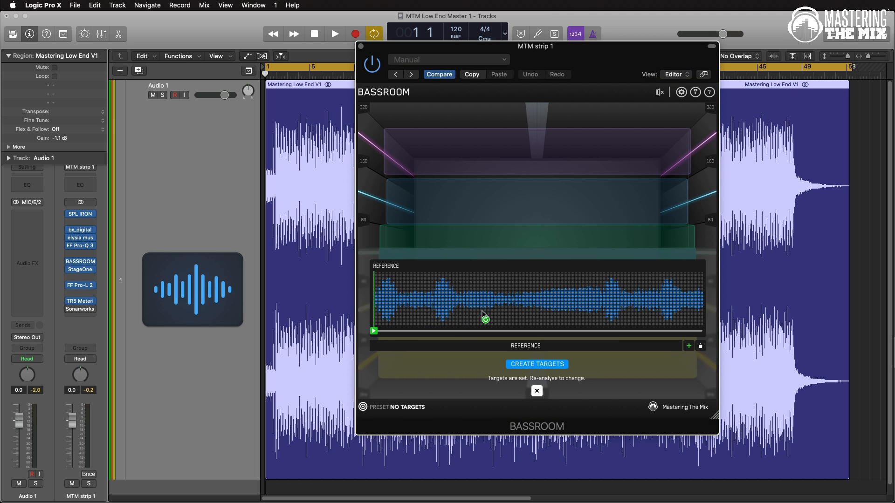
pyautogui.click(615, 303)
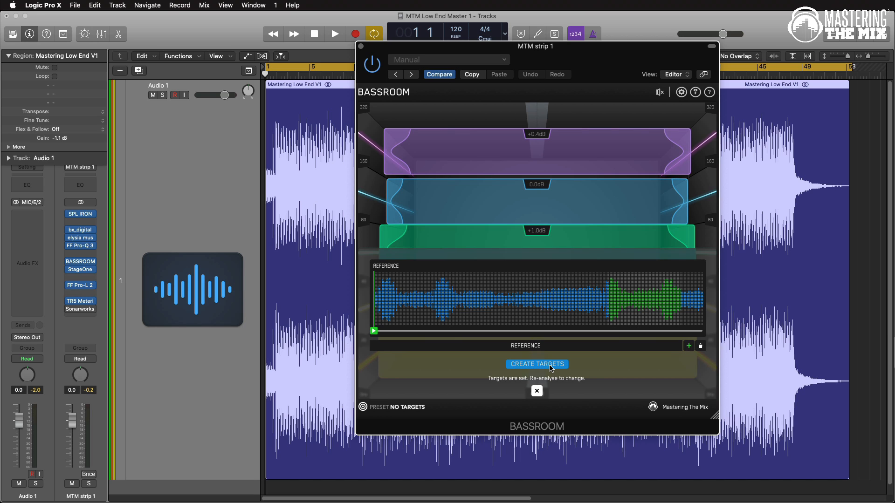
pyautogui.click(550, 365)
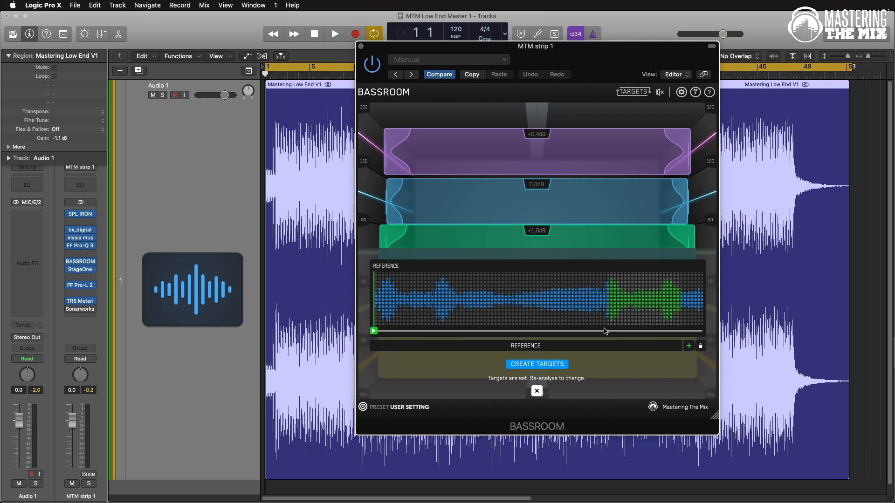
pyautogui.click(538, 391)
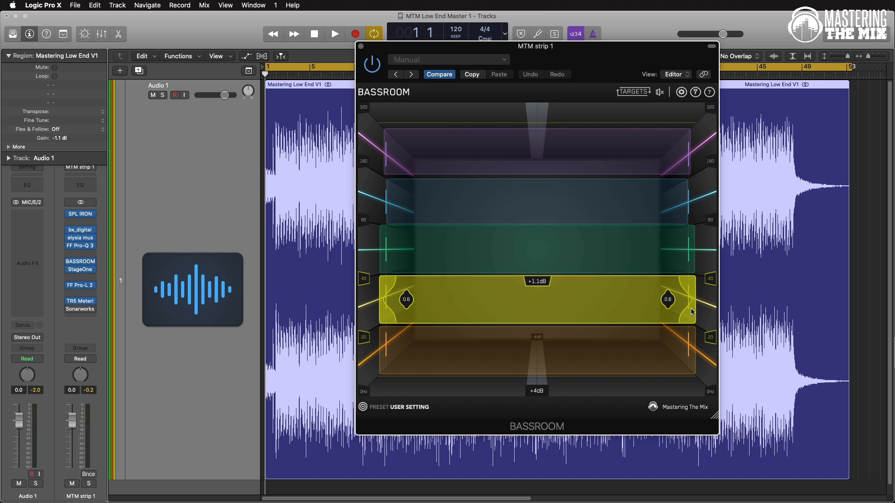
# Match BASSROOM's bands to the reference targets during playback, setting them from highest to lowest to +1.5, +1.7, -0.5, -1.0 and -1.8 dB.
pyautogui.press('space')
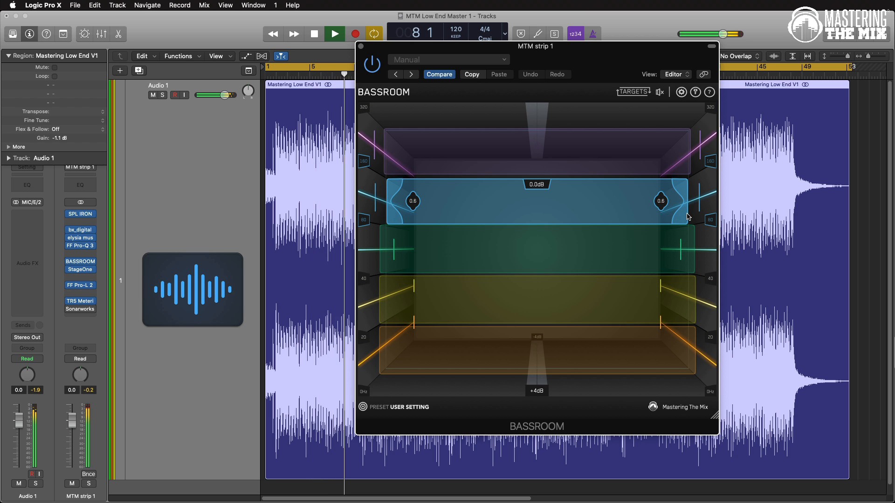
pyautogui.moveTo(669, 299); pyautogui.dragTo(612, 405)
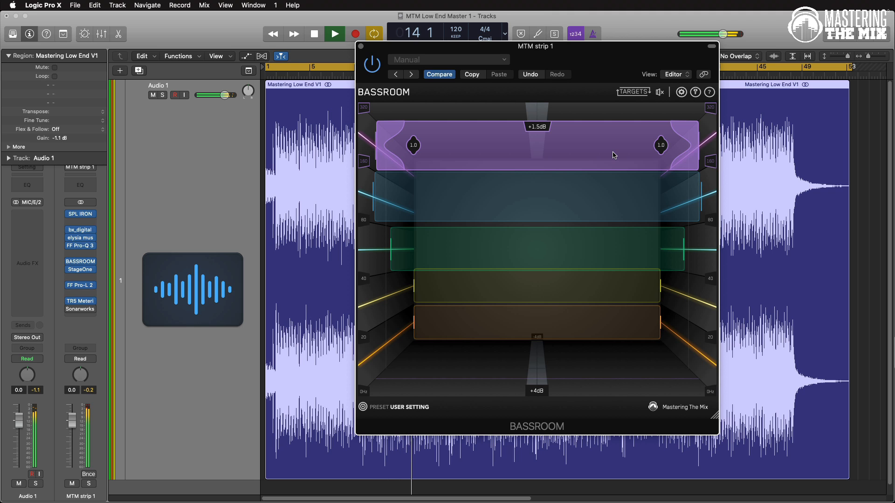
pyautogui.press('space')
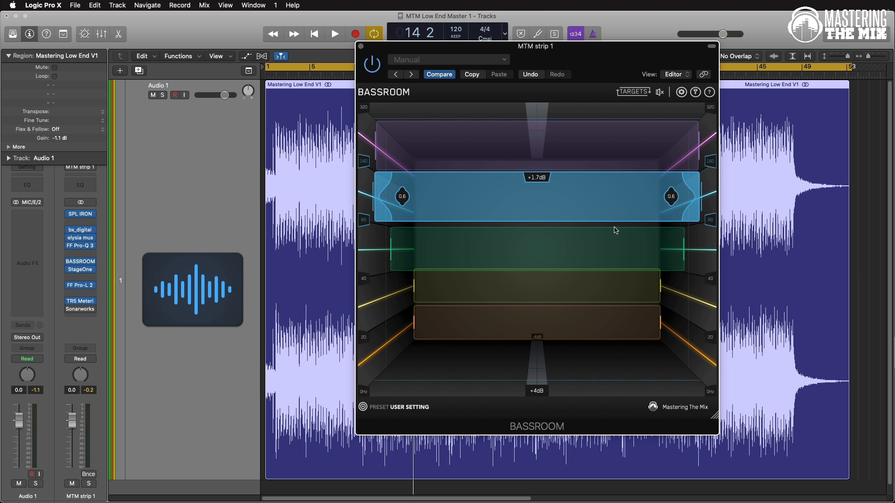
pyautogui.moveTo(595, 285); pyautogui.dragTo(589, 259)
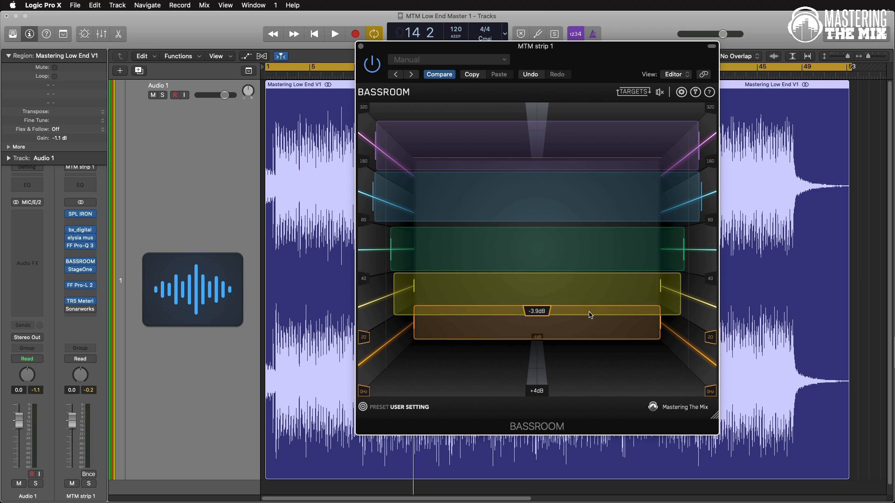
pyautogui.moveTo(597, 327); pyautogui.dragTo(594, 301)
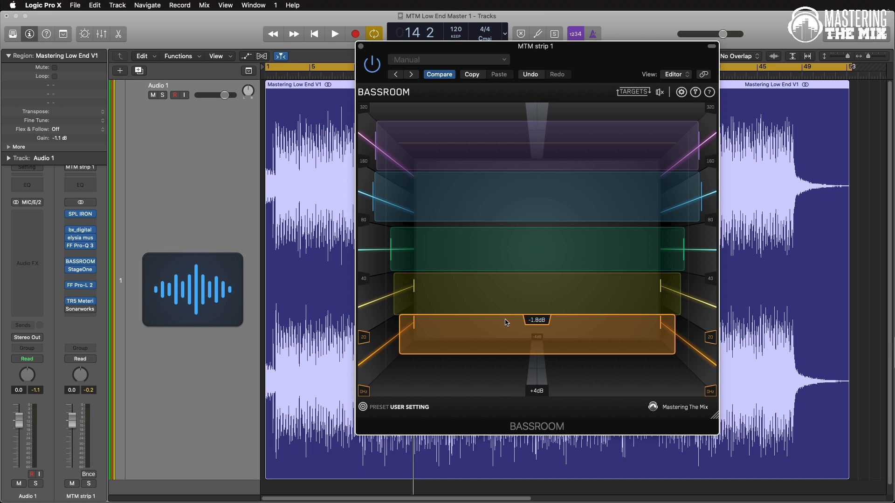
# Load the Star Engineers Dance-Pop Guru targets in BASSROOM and raise the three lowest bands towards them.
pyautogui.click(405, 408)
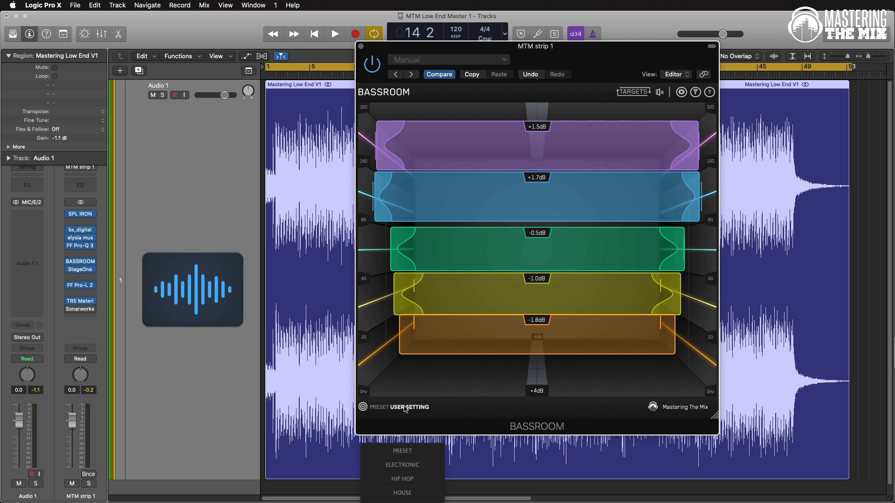
pyautogui.moveTo(402, 502)
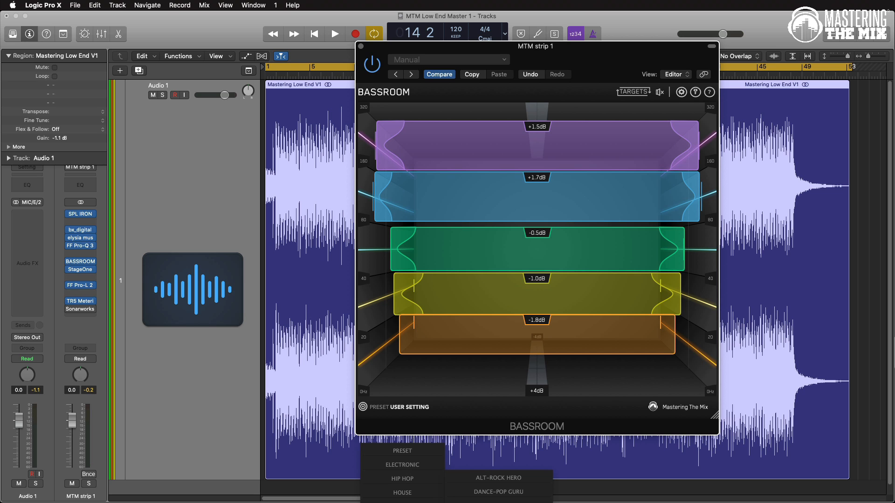
pyautogui.click(508, 492)
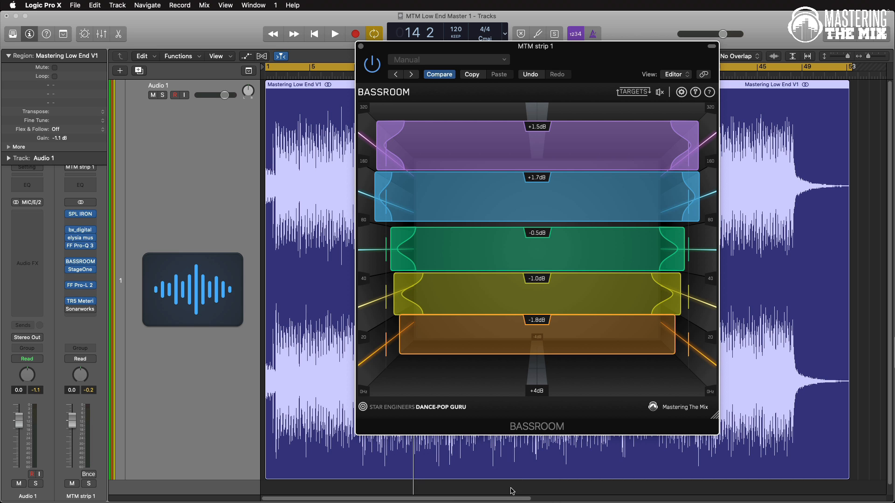
pyautogui.moveTo(609, 337); pyautogui.dragTo(610, 324)
pyautogui.moveTo(612, 287); pyautogui.dragTo(612, 275)
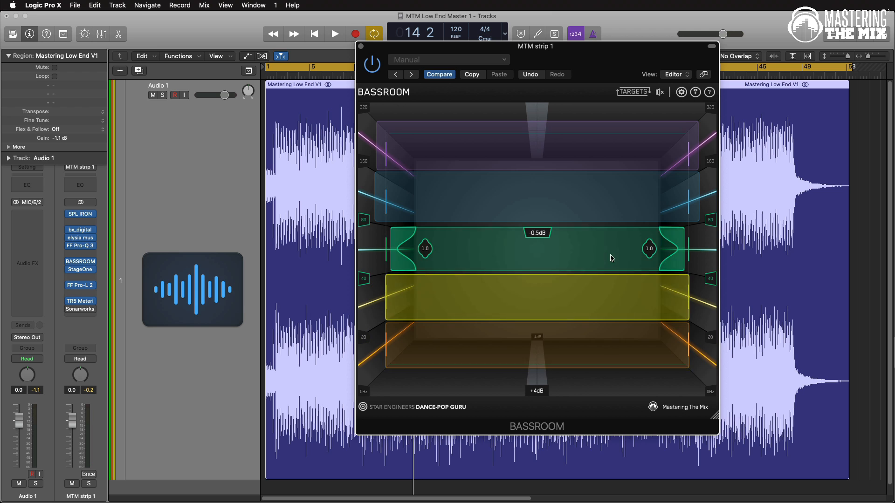
pyautogui.moveTo(611, 258); pyautogui.dragTo(610, 251)
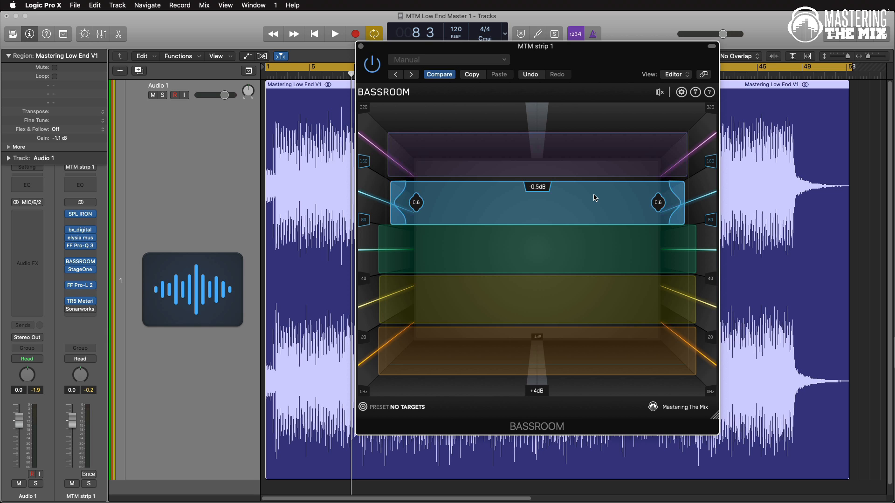
# Play the track, compare it with BASSROOM active and bypassed, and stop playback with BASSROOM active.
pyautogui.press('space')
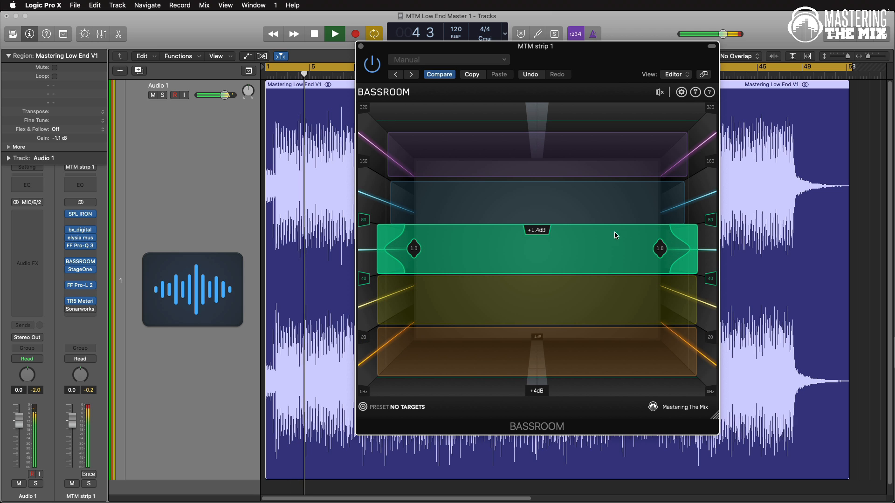
pyautogui.moveTo(659, 93)
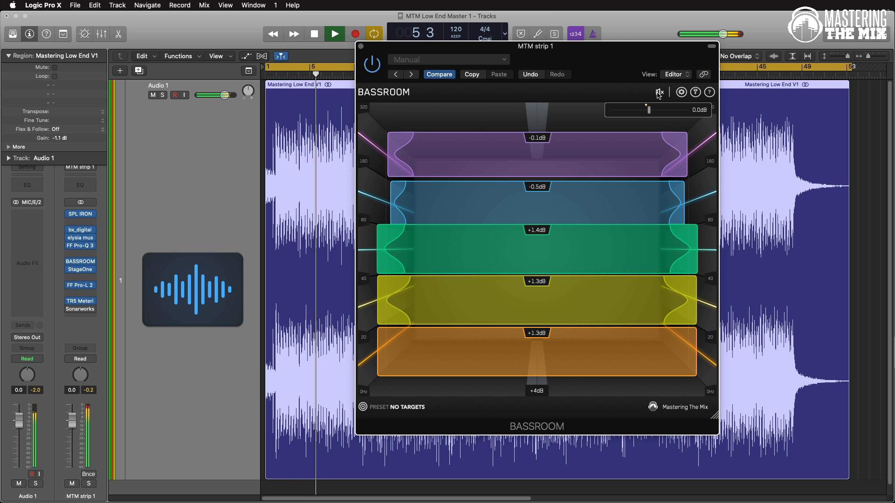
pyautogui.click(658, 94)
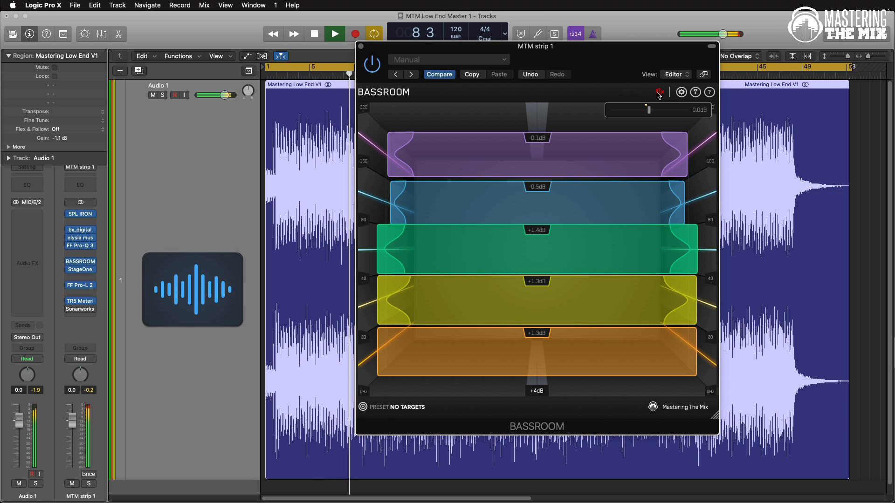
pyautogui.click(658, 94)
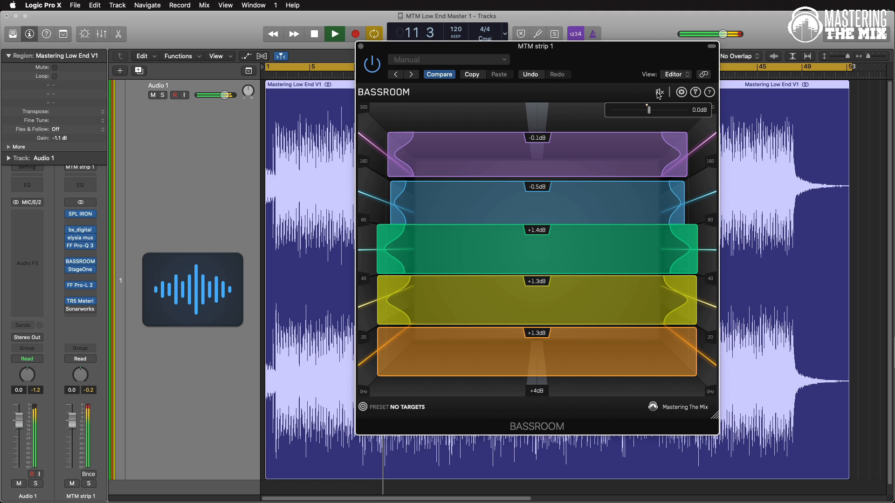
pyautogui.press('space')
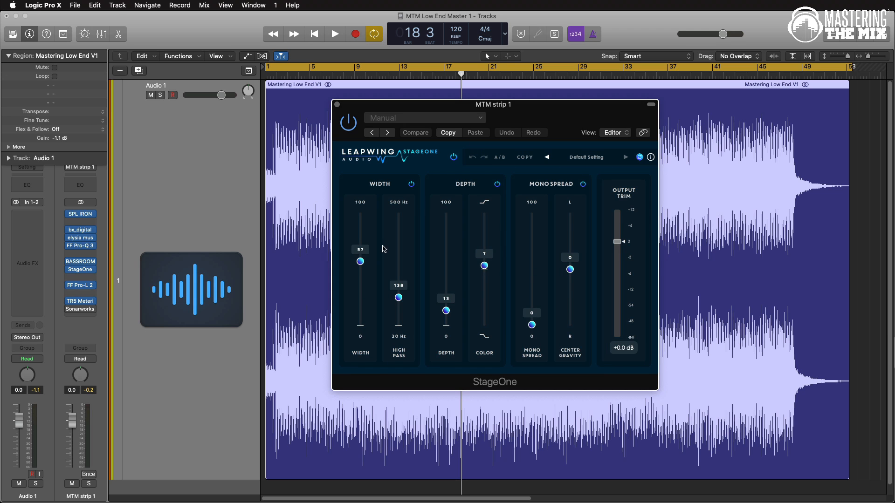
# Set StageOne's depth to 17, its width to 56 and the width high pass to 151 Hz.
pyautogui.scroll(2, 438, 203)
pyautogui.scroll(1, 362, 260)
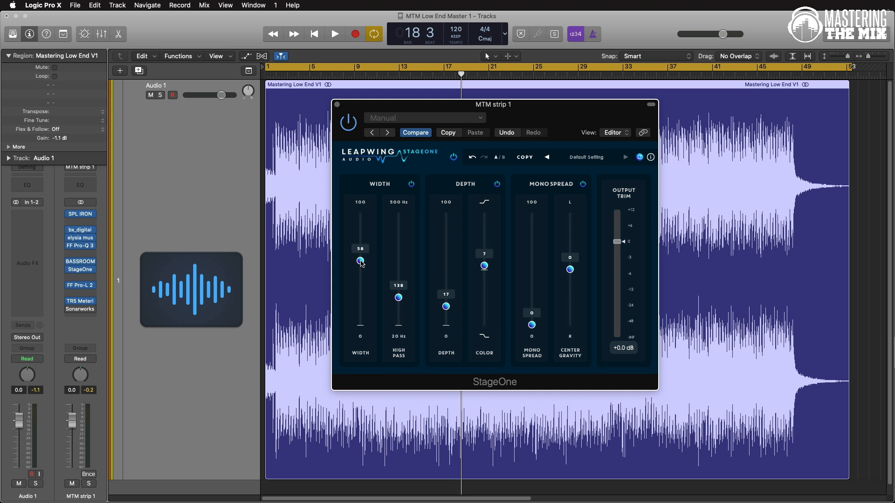
pyautogui.moveTo(361, 266); pyautogui.dragTo(362, 263)
pyautogui.moveTo(401, 301); pyautogui.dragTo(404, 294)
pyautogui.moveTo(362, 265); pyautogui.dragTo(364, 267)
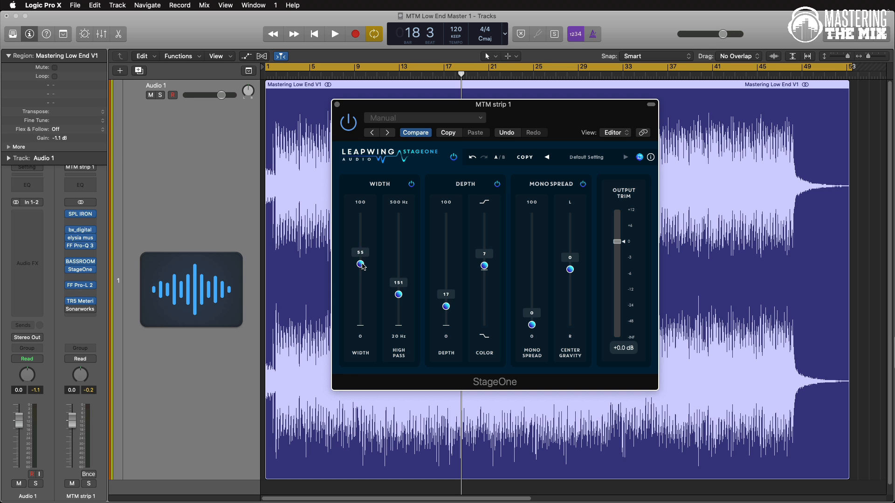
pyautogui.moveTo(361, 265); pyautogui.dragTo(361, 263)
# Play the track from the start and compare it with StageOne active and bypassed, leaving it active.
pyautogui.press('Return')
pyautogui.press('space')
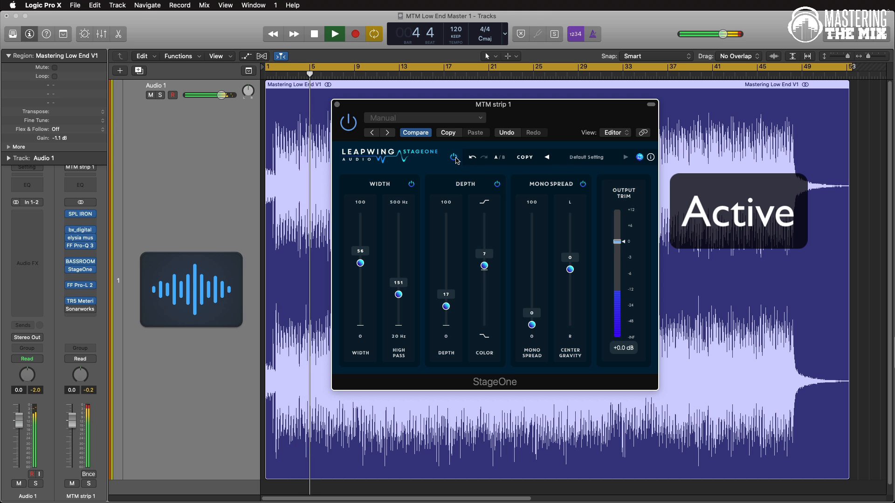
pyautogui.click(454, 158)
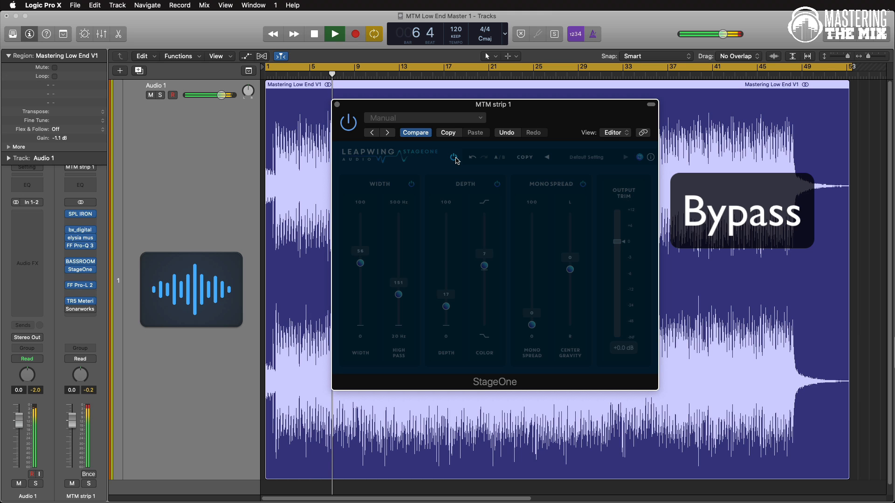
pyautogui.click(454, 158)
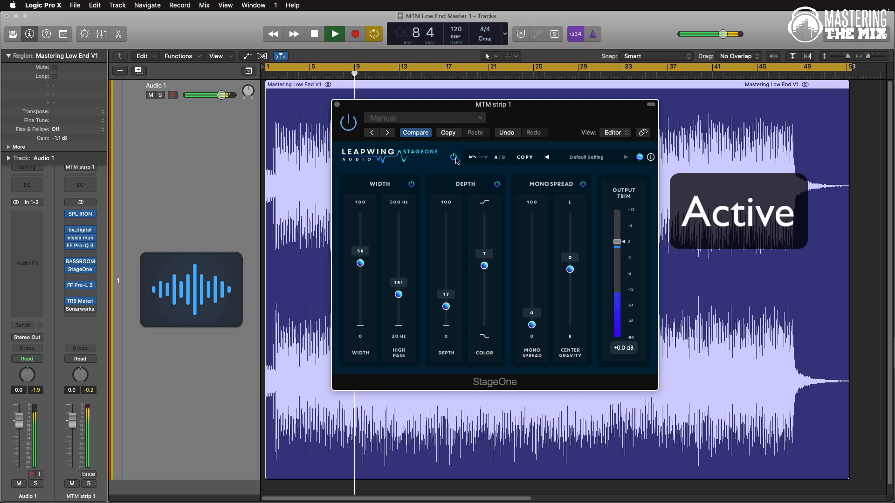
# Raise StageOne's width to 61 and high pass to 161 Hz, compare it active and bypassed, and stop playback with it active.
pyautogui.moveTo(400, 286); pyautogui.dragTo(400, 294)
pyautogui.moveTo(361, 265); pyautogui.dragTo(361, 258)
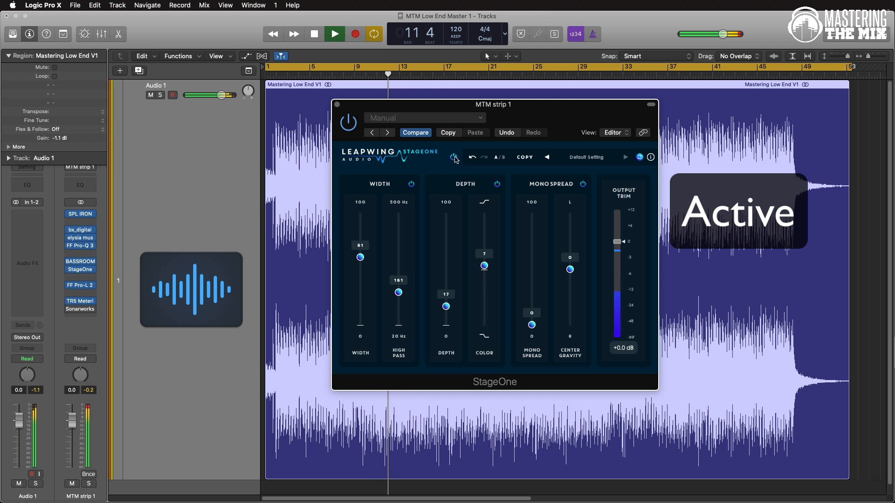
pyautogui.click(455, 158)
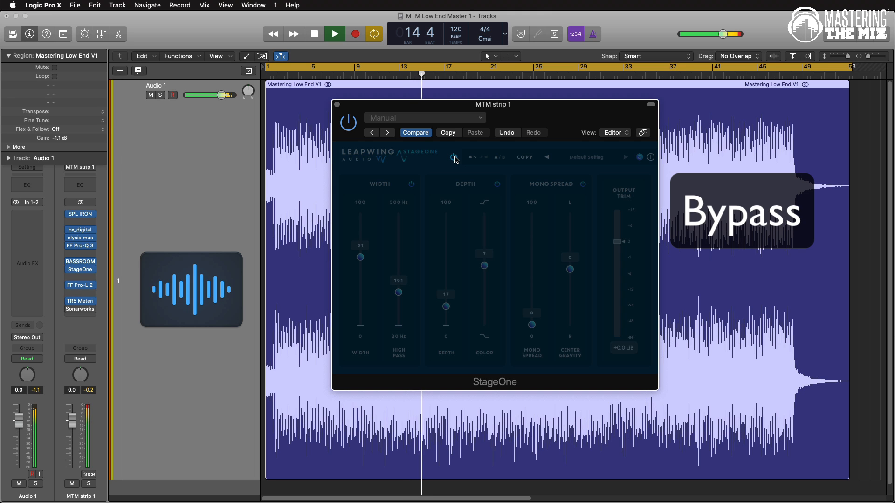
pyautogui.click(454, 158)
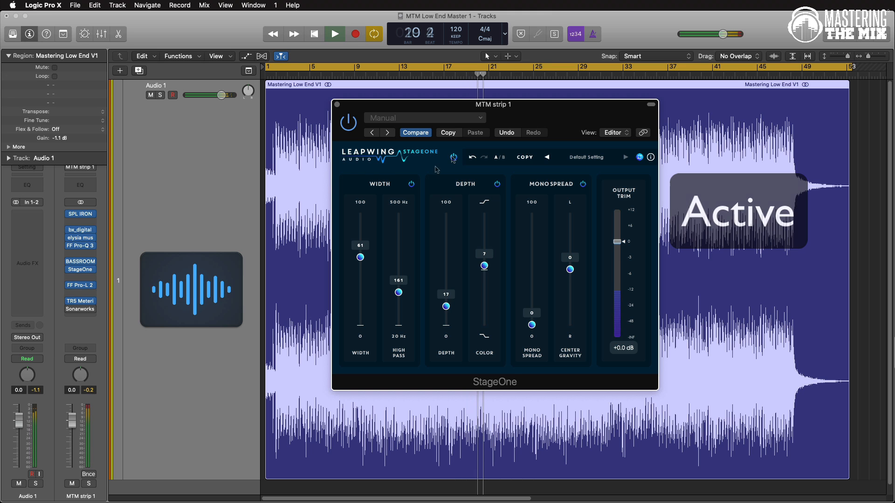
pyautogui.press('space')
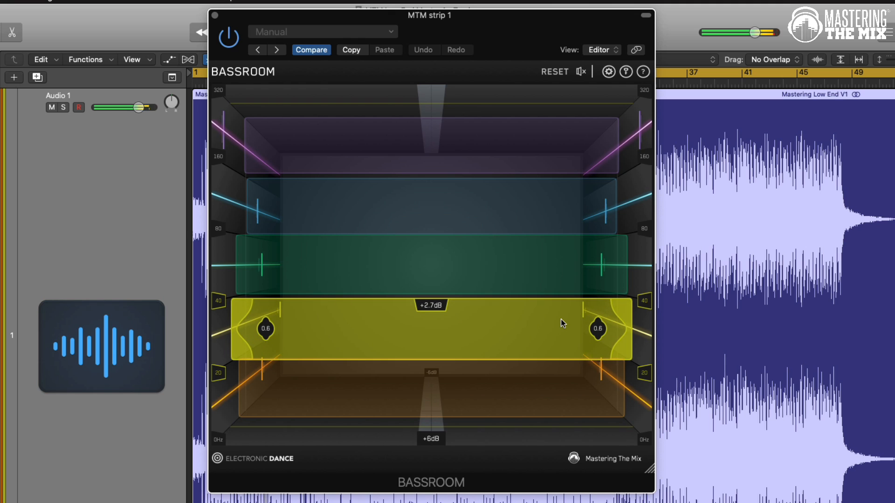
# Lower BASSROOM's 20–40 Hz band gain to +1.7 dB during playback and bypass the plug-in for comparison.
pyautogui.moveTo(561, 323); pyautogui.dragTo(563, 330)
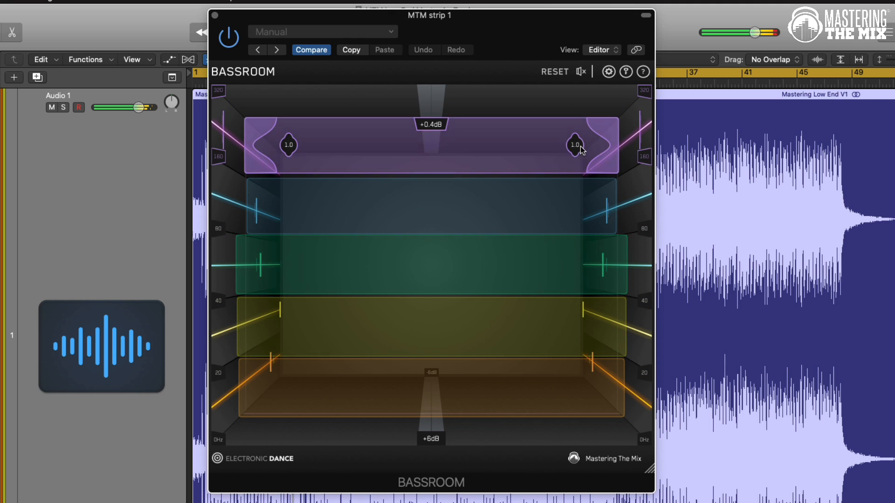
pyautogui.moveTo(580, 75)
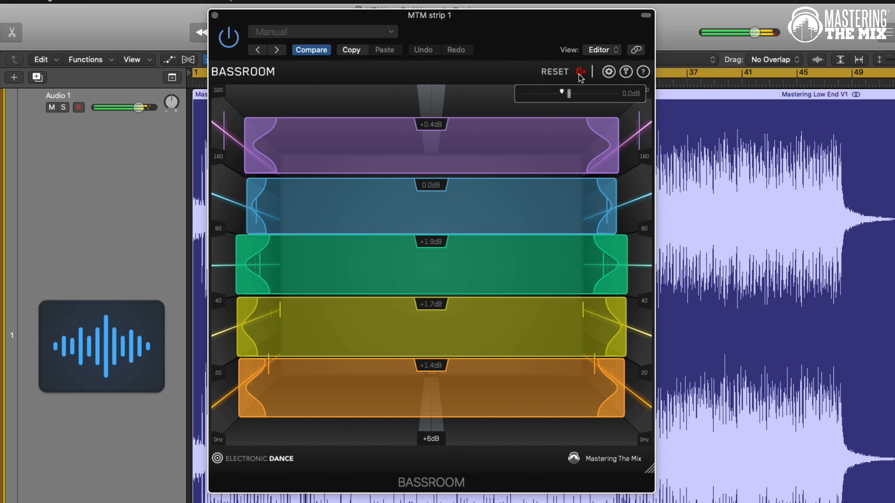